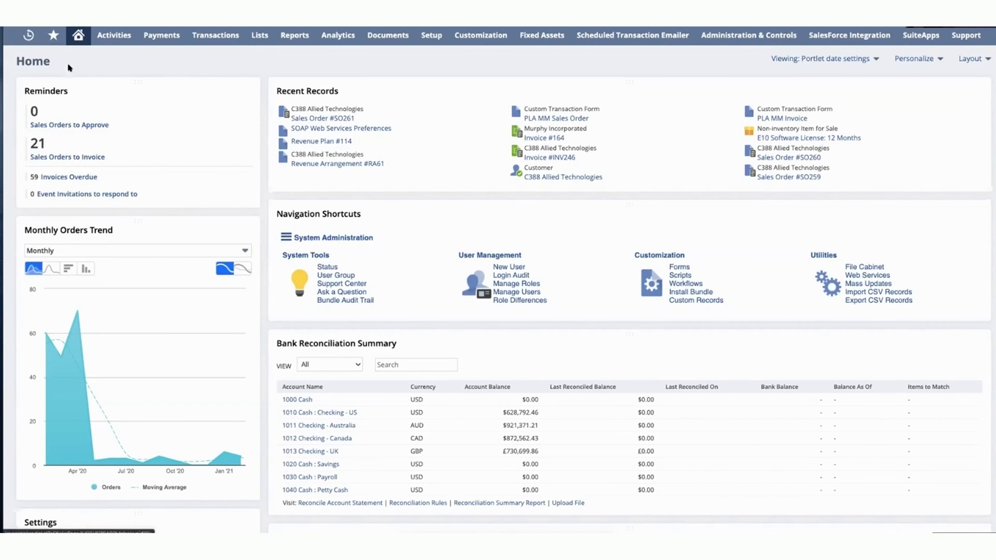
# Open the most recent C388 Allied Technologies sales order, bill all its remaining items and save the resulting invoice
pyautogui.moveTo(28, 35)
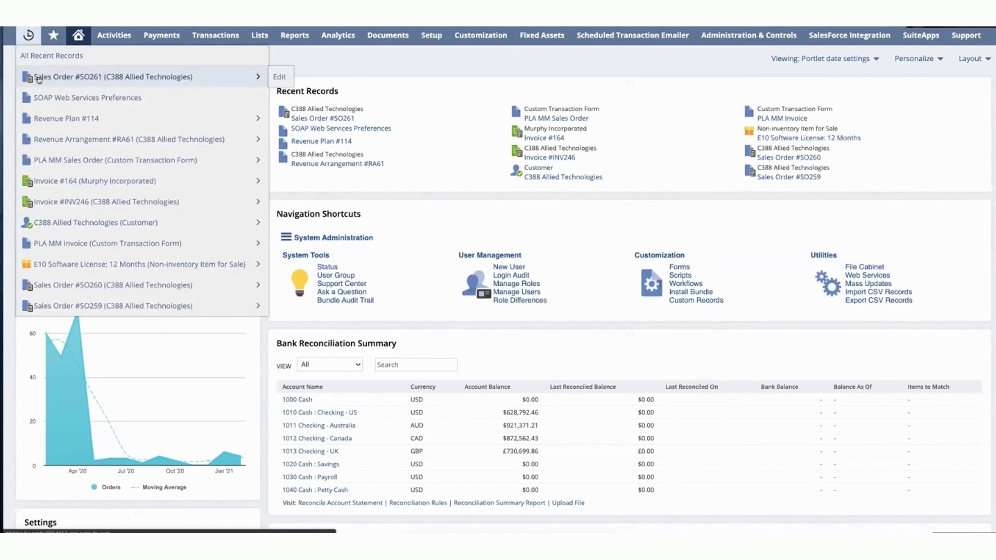
pyautogui.click(38, 77)
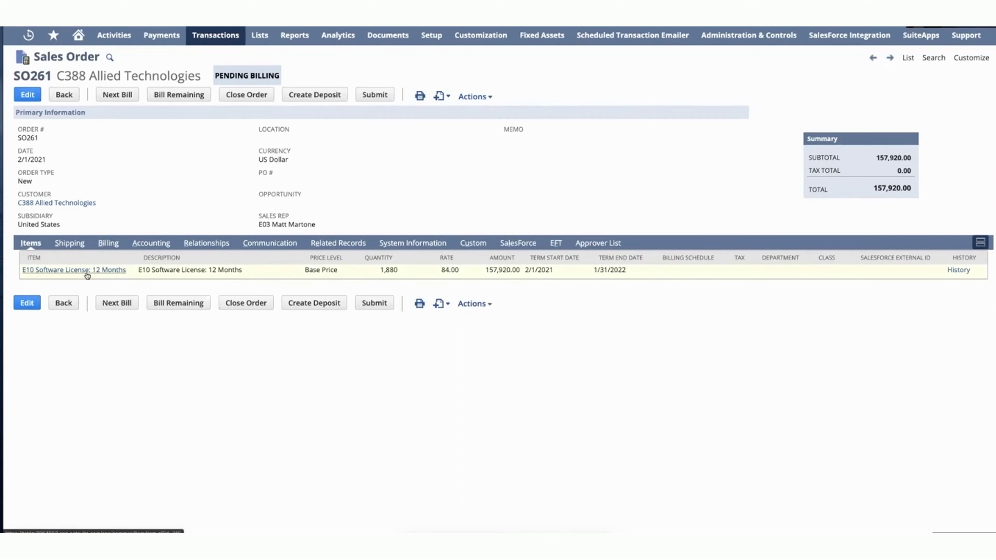
pyautogui.moveTo(87, 276)
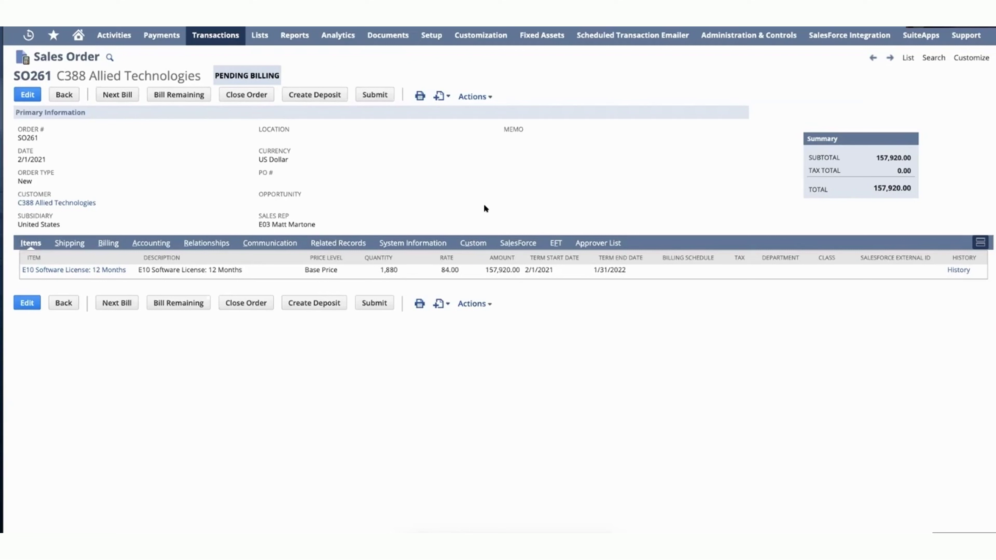
pyautogui.click(172, 97)
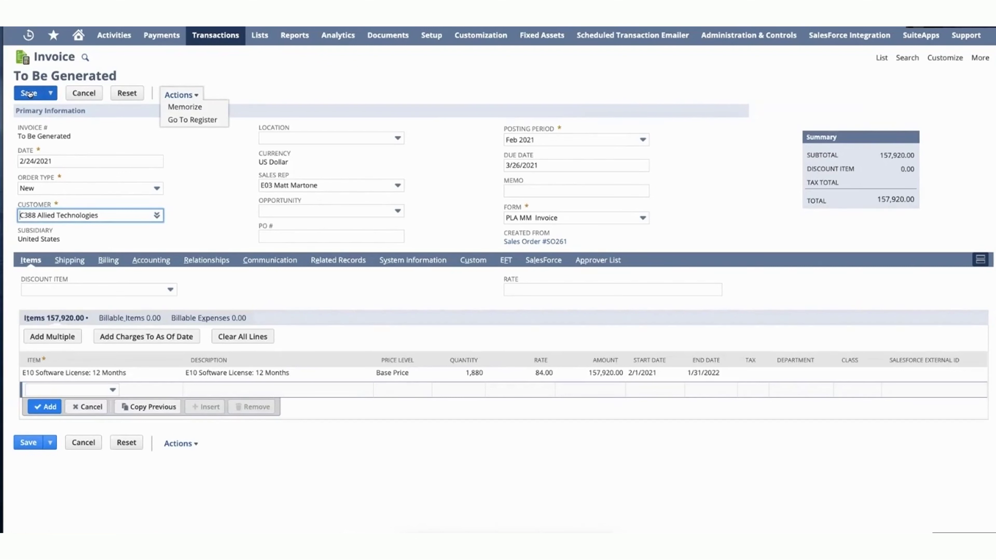
pyautogui.click(30, 93)
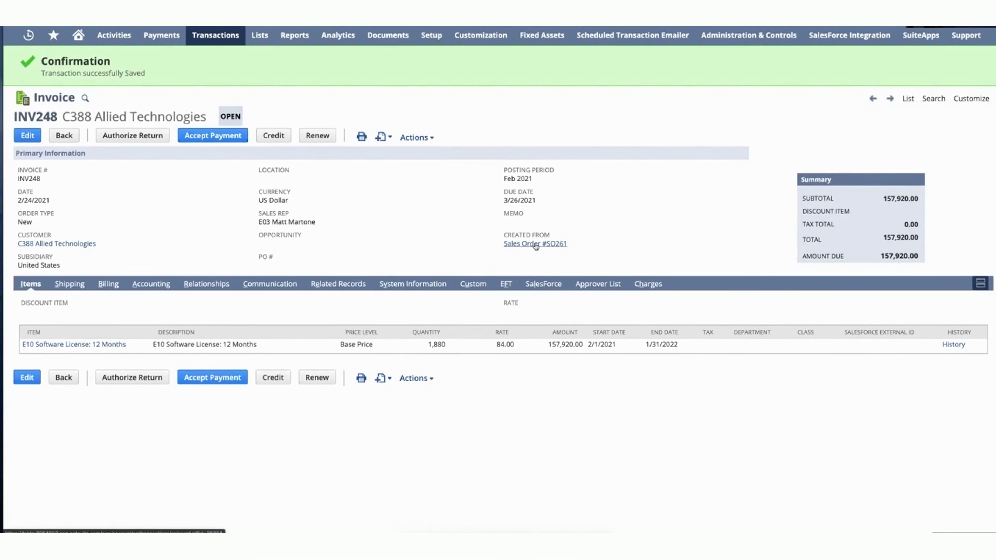
# Review the GL impact of the saved invoice and return to the invoice record
pyautogui.moveTo(536, 246)
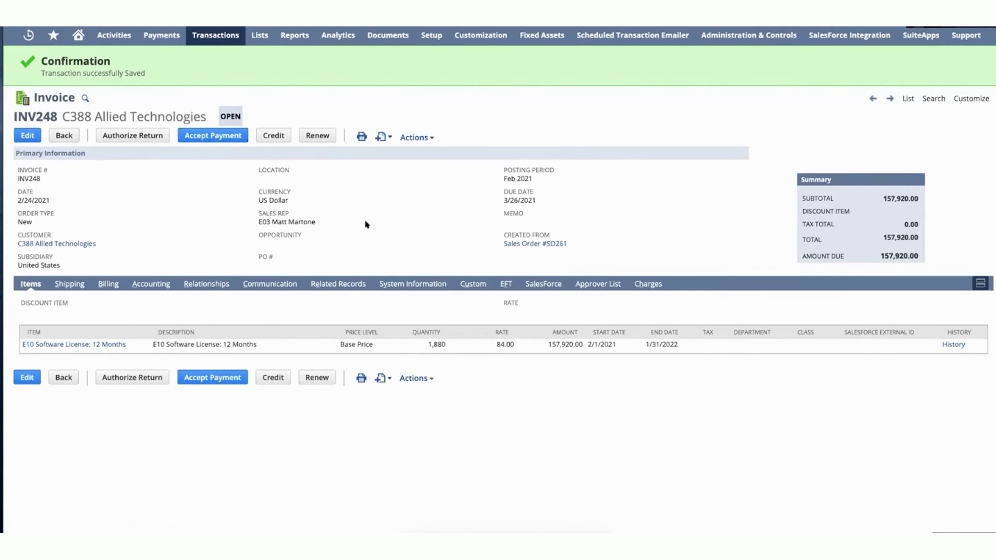
pyautogui.click(416, 137)
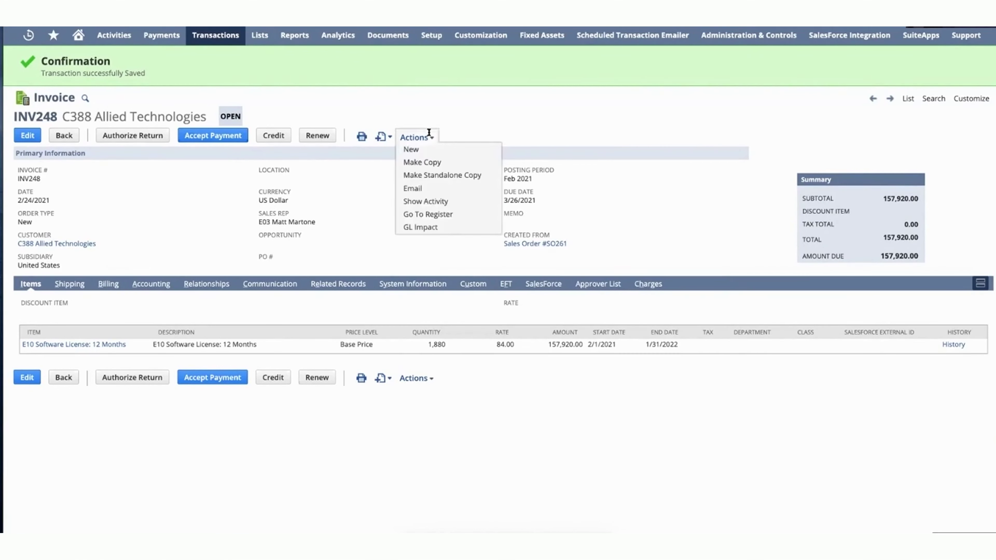
pyautogui.click(423, 228)
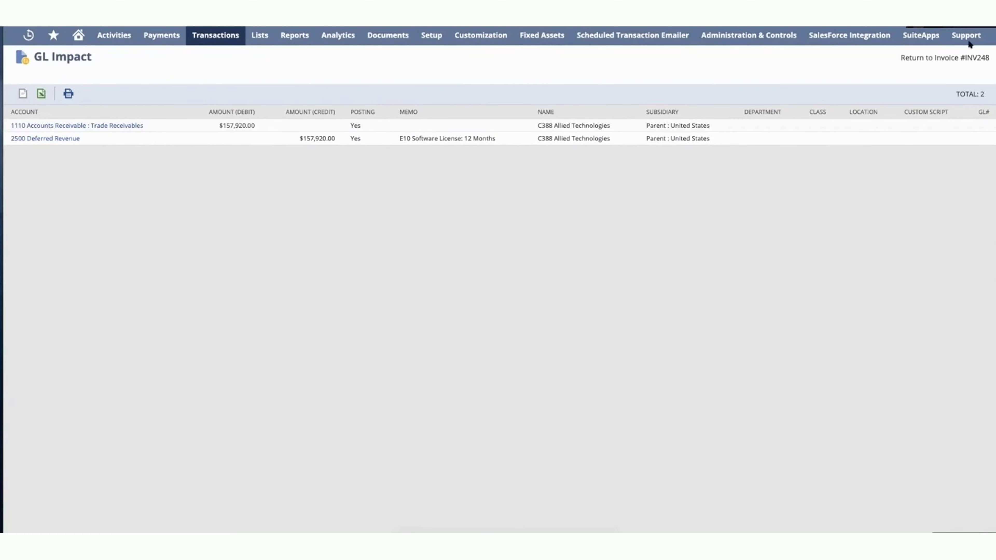
pyautogui.click(914, 58)
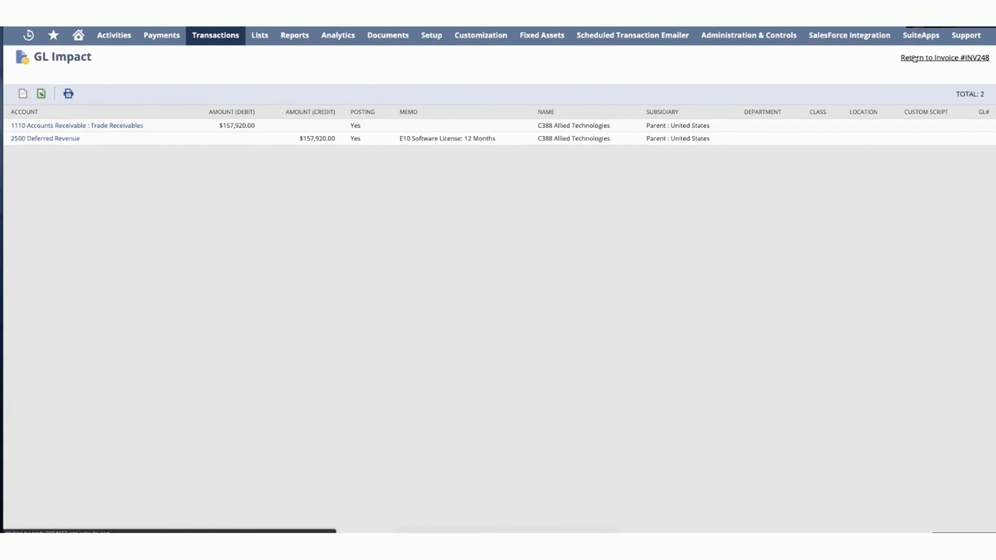
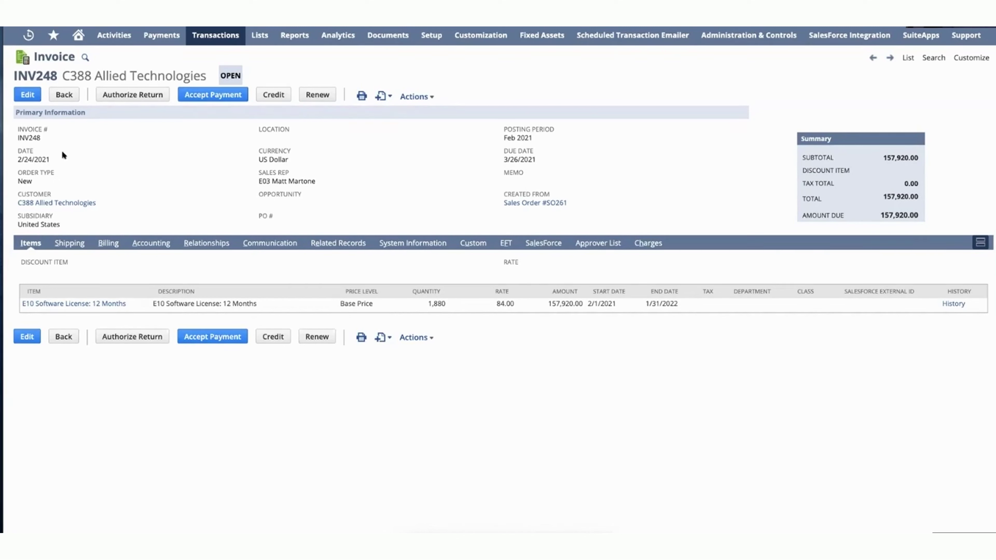
# Go to the sales order the invoice was created from and open its related revenue arrangement in a new browser tab
pyautogui.moveTo(38, 137); pyautogui.dragTo(19, 137)
pyautogui.click(519, 202)
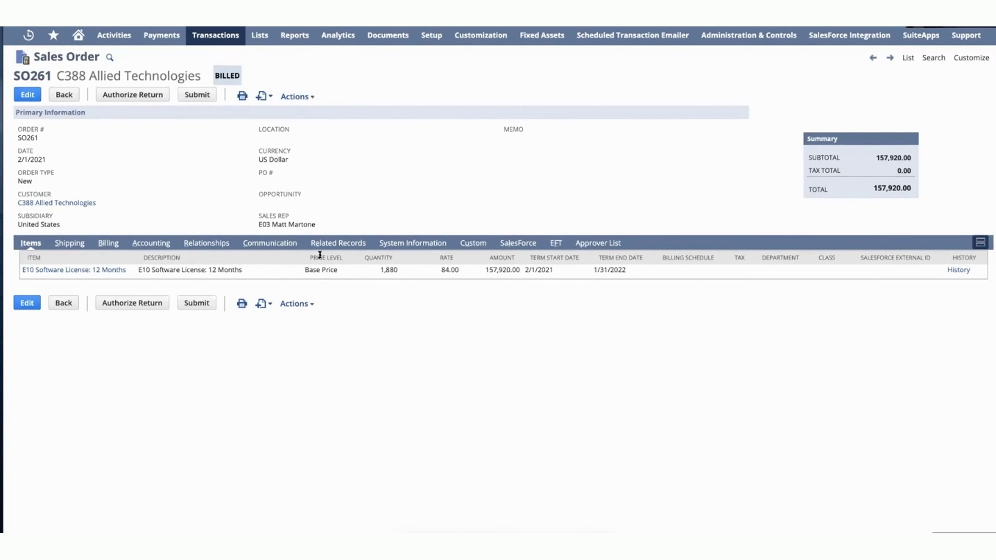
pyautogui.click(326, 249)
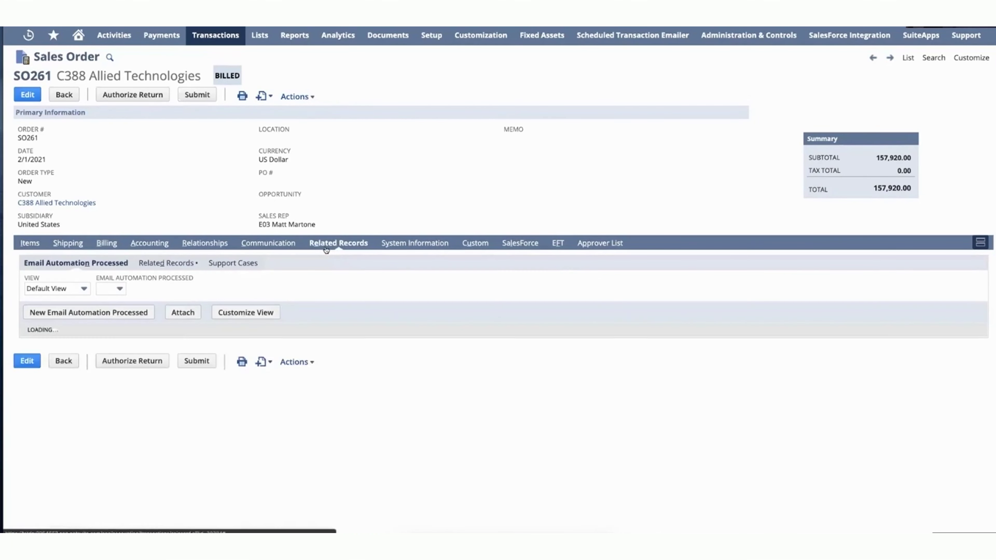
pyautogui.click(175, 262)
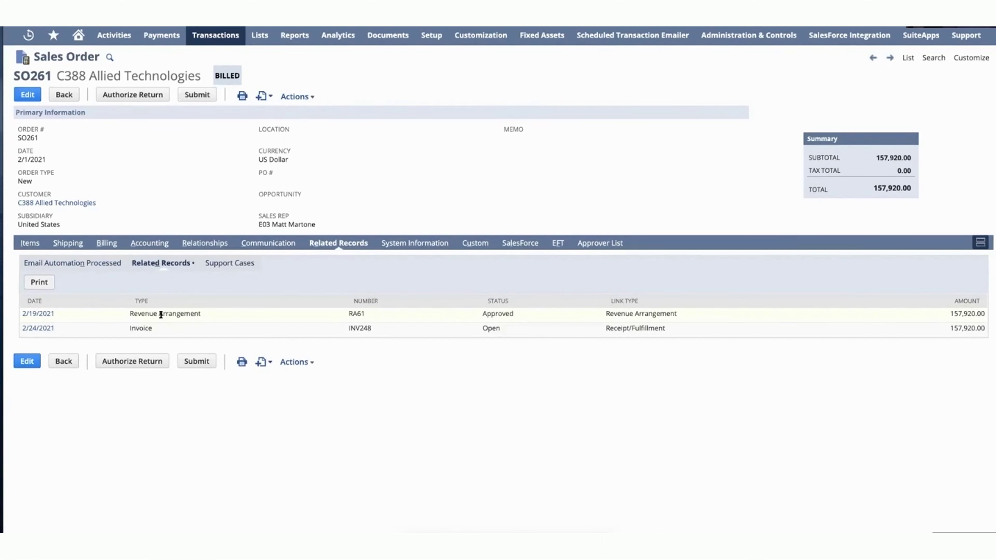
pyautogui.rightClick(46, 314)
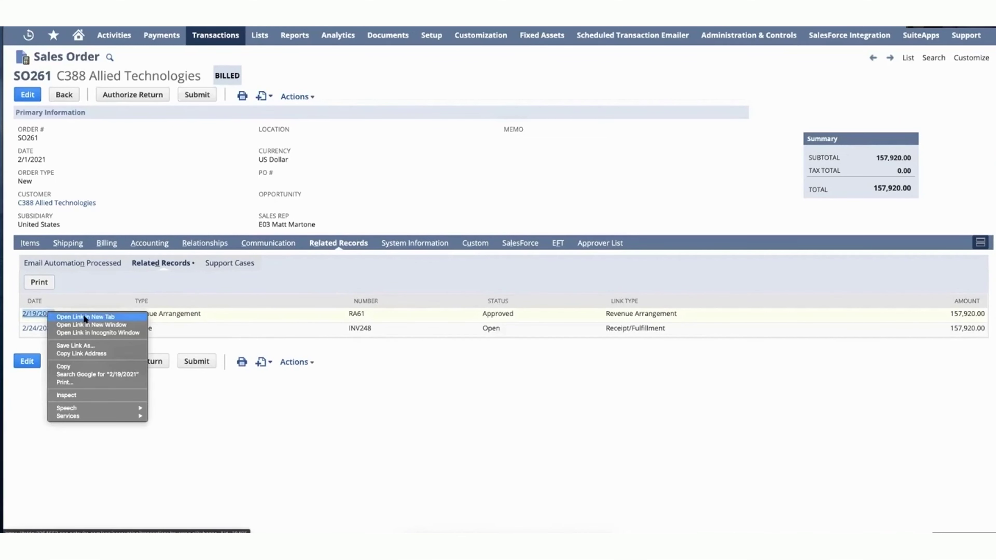
pyautogui.click(130, 357)
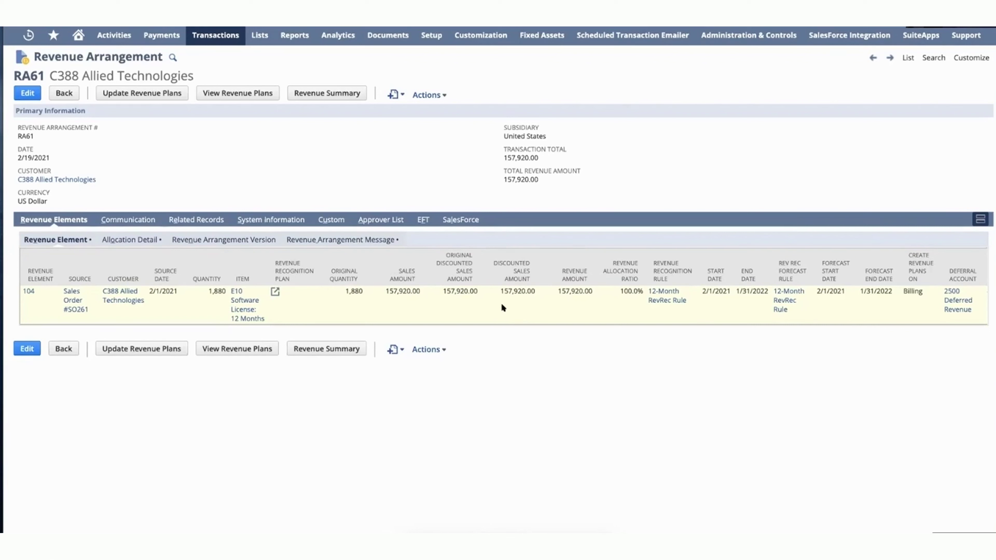
# Update the arrangement's revenue plans, refreshing the process status before reopening the C388 Allied Technologies revenue arrangement
pyautogui.click(123, 94)
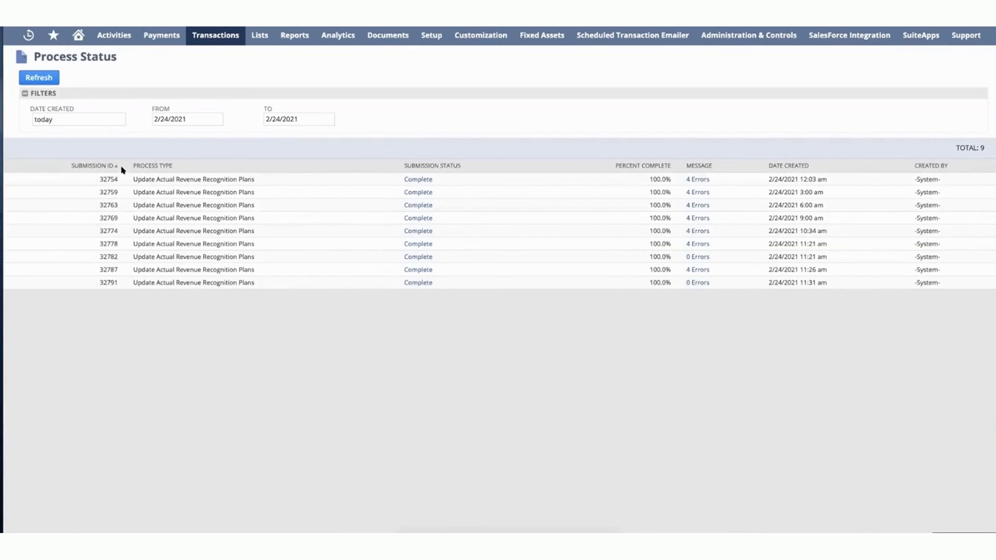
pyautogui.click(52, 78)
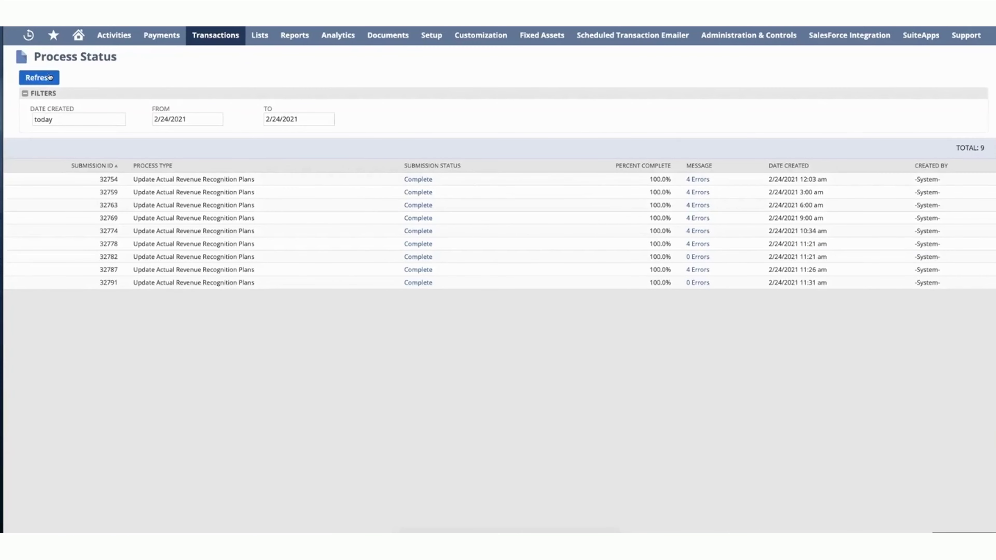
pyautogui.moveTo(21, 36)
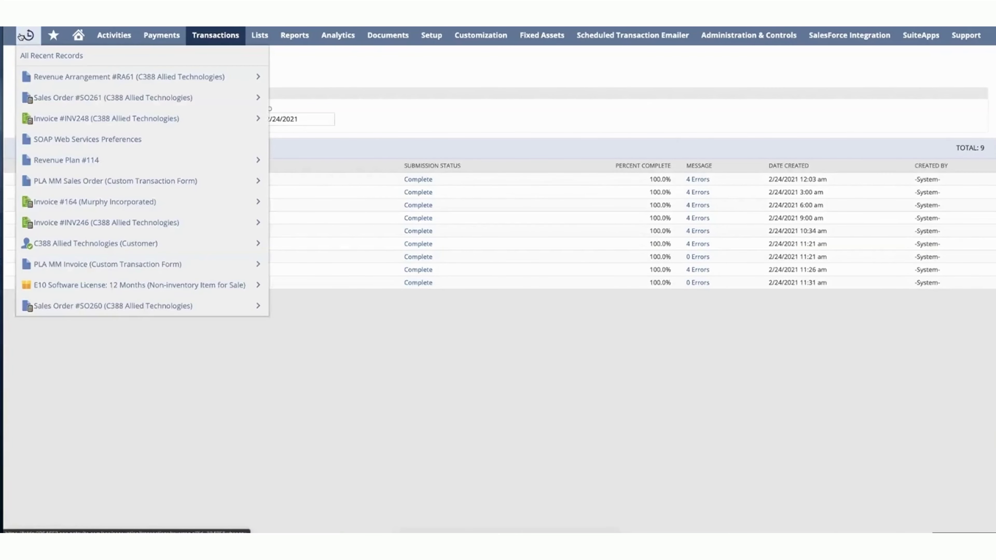
pyautogui.moveTo(54, 73)
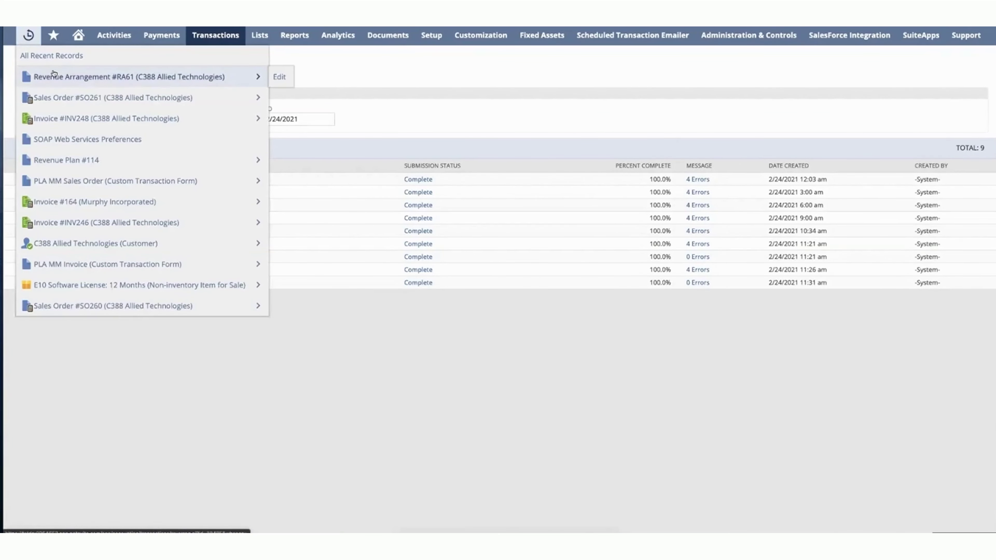
pyautogui.click(53, 75)
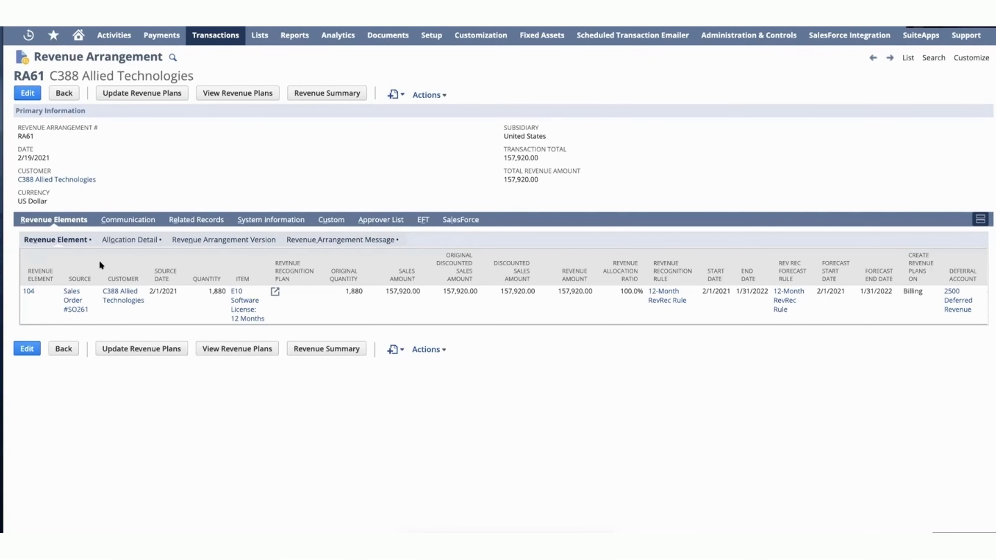
# Go back to the billed sales order and show its item lines to check the term dates
pyautogui.hotkey('alt', 'Left')
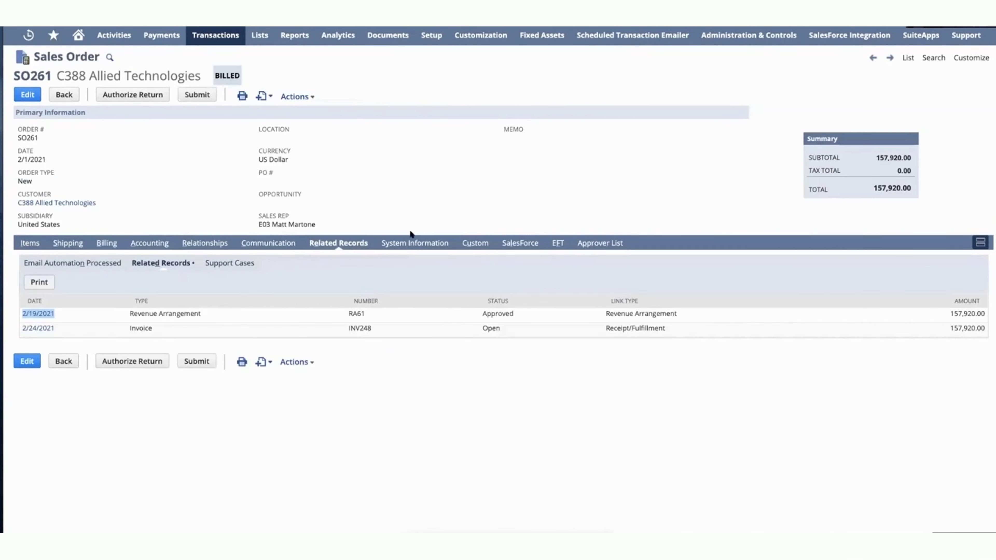
pyautogui.click(27, 243)
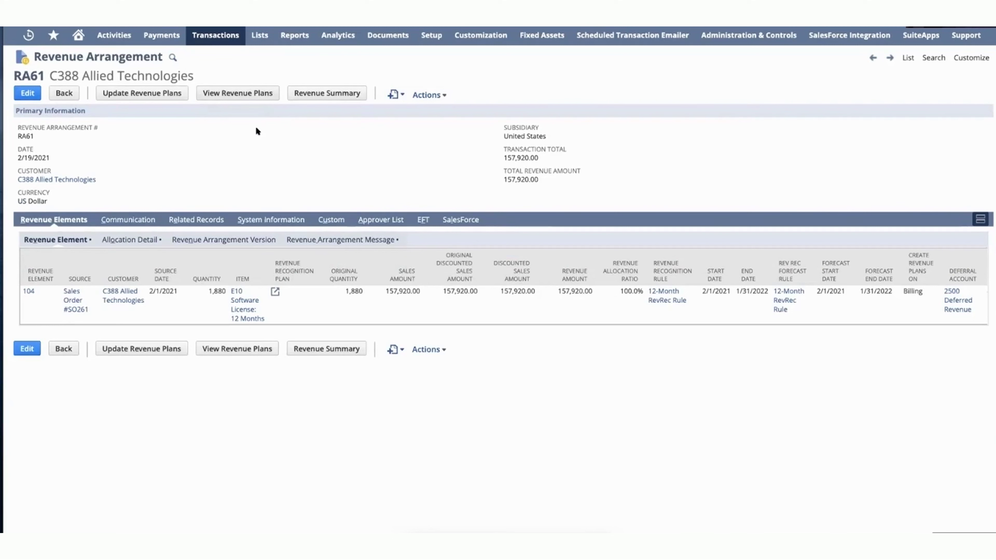
# View the arrangement's revenue plans of type Actual and open the plan for E10 Software License: 12 Months
pyautogui.click(239, 96)
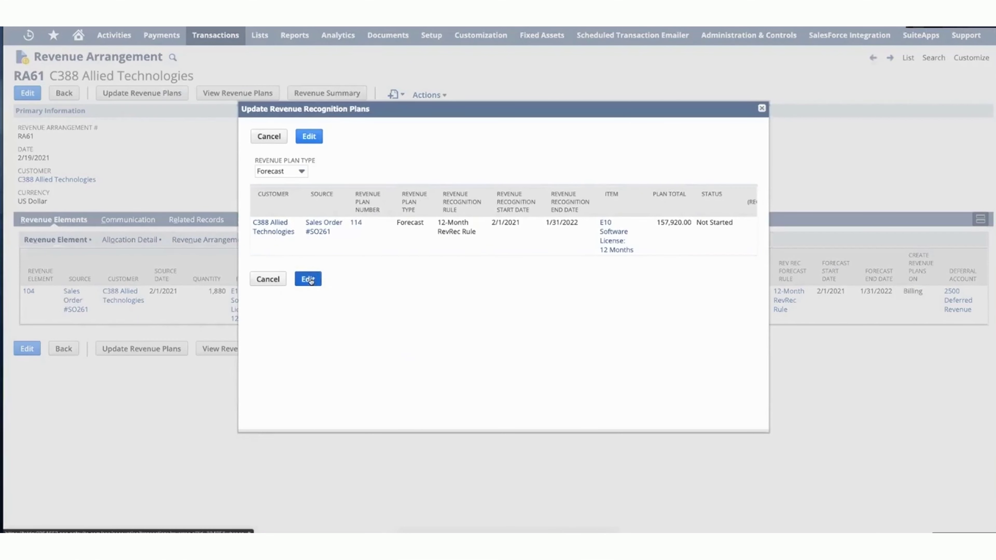
pyautogui.click(301, 171)
pyautogui.click(289, 200)
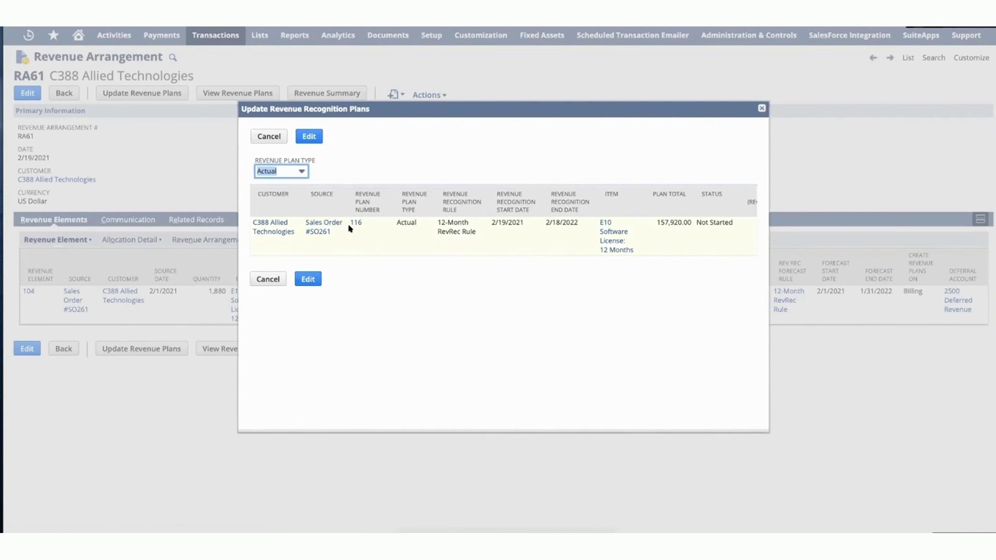
pyautogui.click(358, 223)
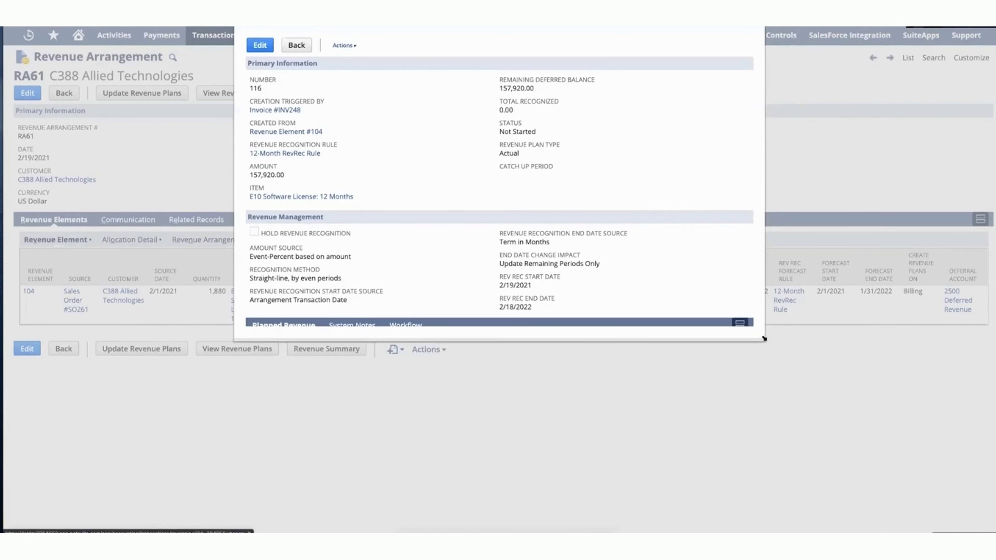
# Enlarge the revenue plan window and examine its recognition dates and the planned revenue amounts for each period
pyautogui.moveTo(763, 338); pyautogui.dragTo(822, 473)
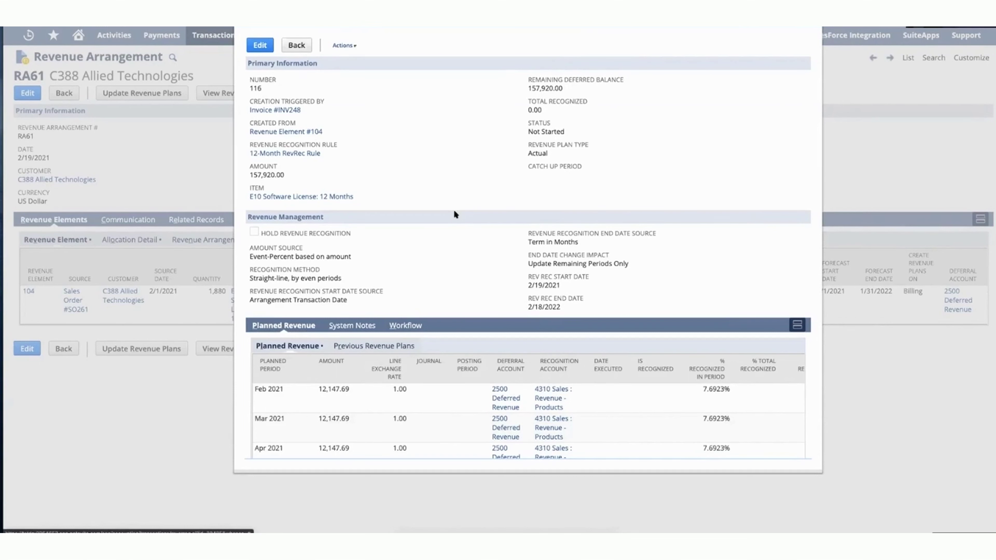
pyautogui.scroll(-1, 454, 213)
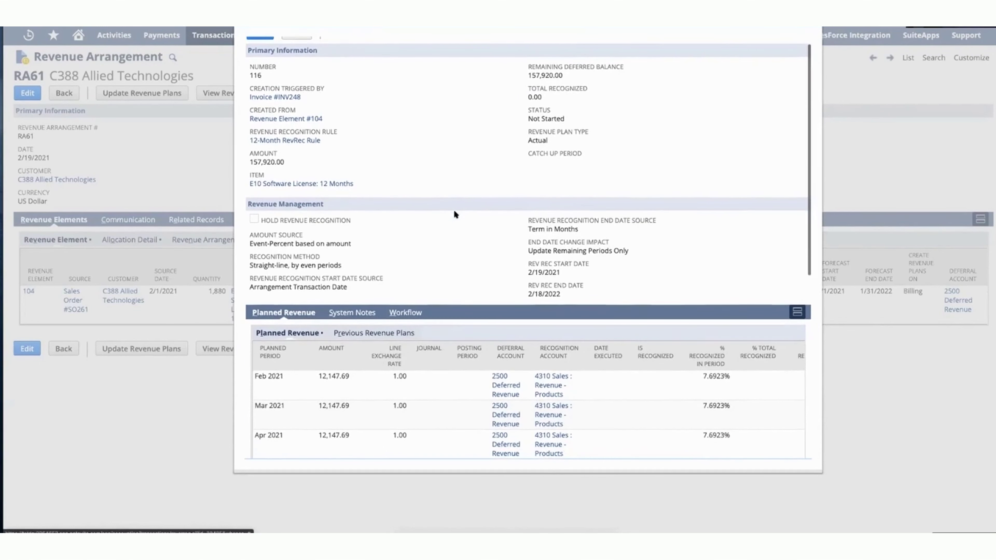
pyautogui.scroll(-3, 454, 213)
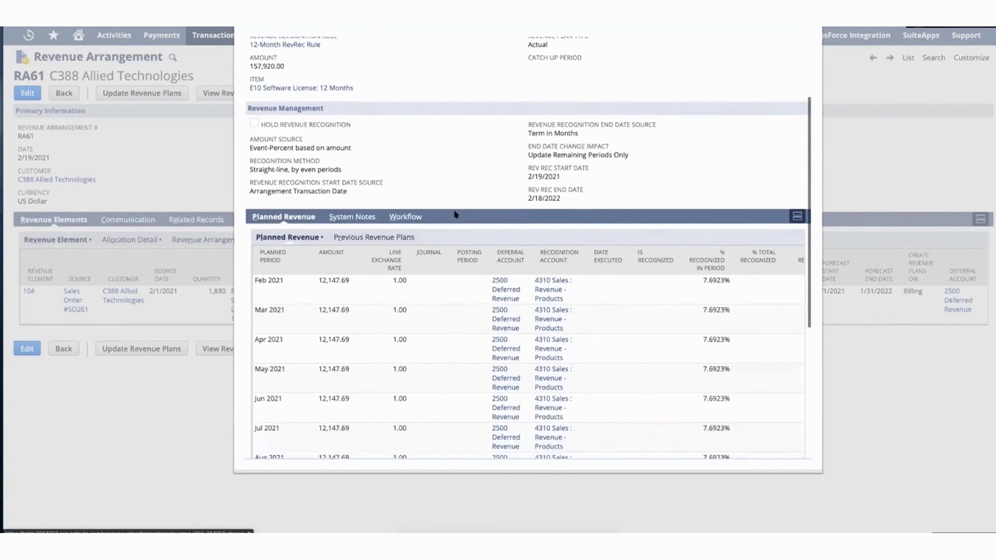
pyautogui.scroll(-2, 455, 214)
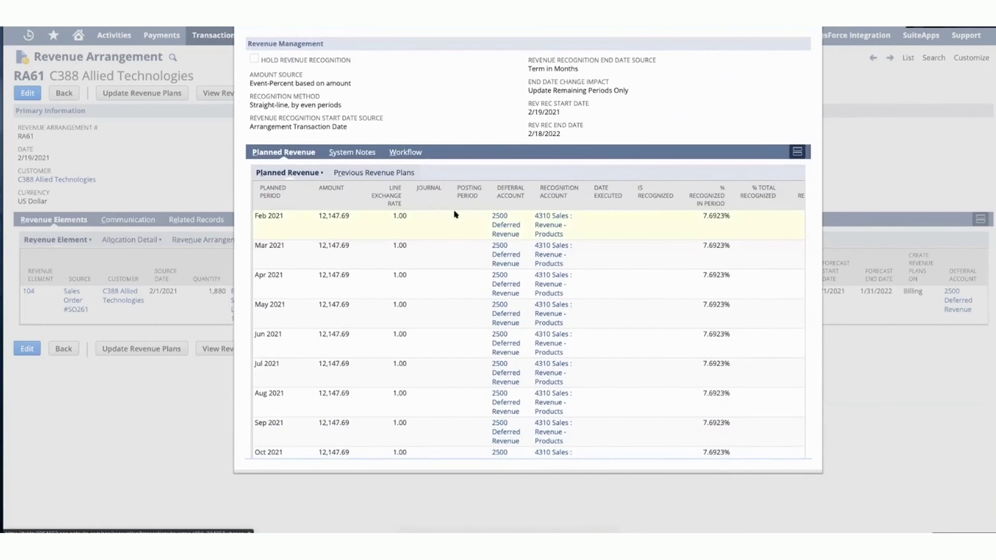
pyautogui.scroll(-1, 454, 213)
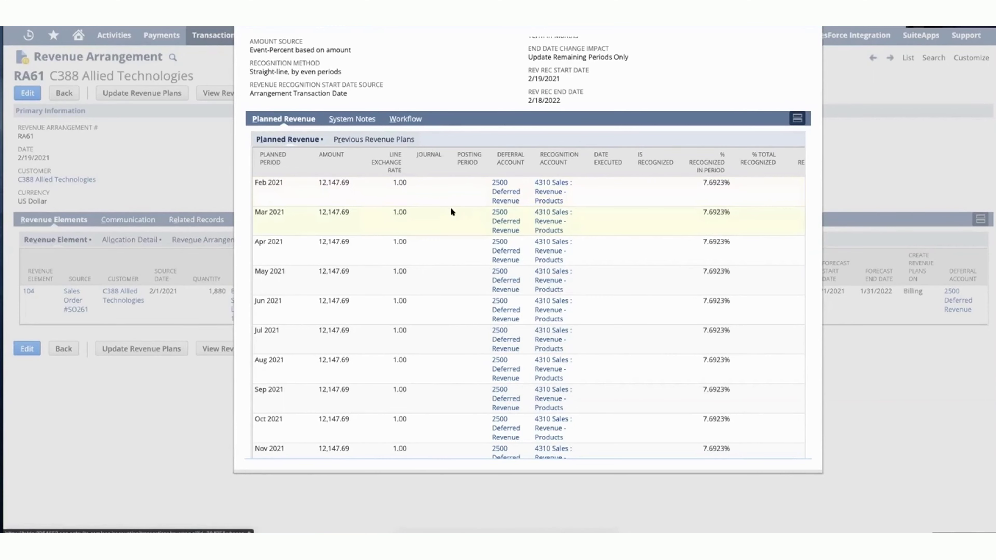
pyautogui.scroll(-3, 450, 206)
pyautogui.hscroll(1, 322, 170)
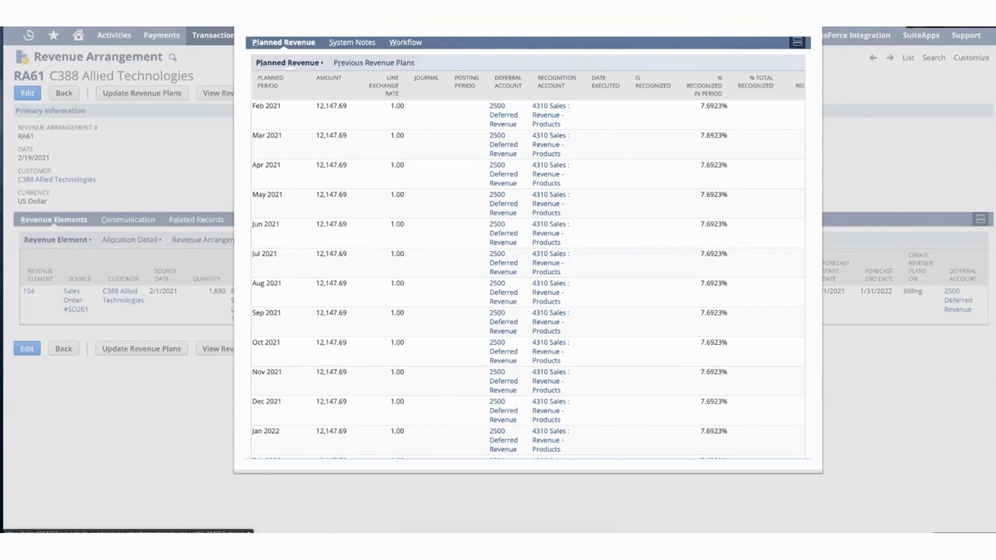
# Close the revenue plan window and open the source sales order from the arrangement's revenue element
pyautogui.click(760, 108)
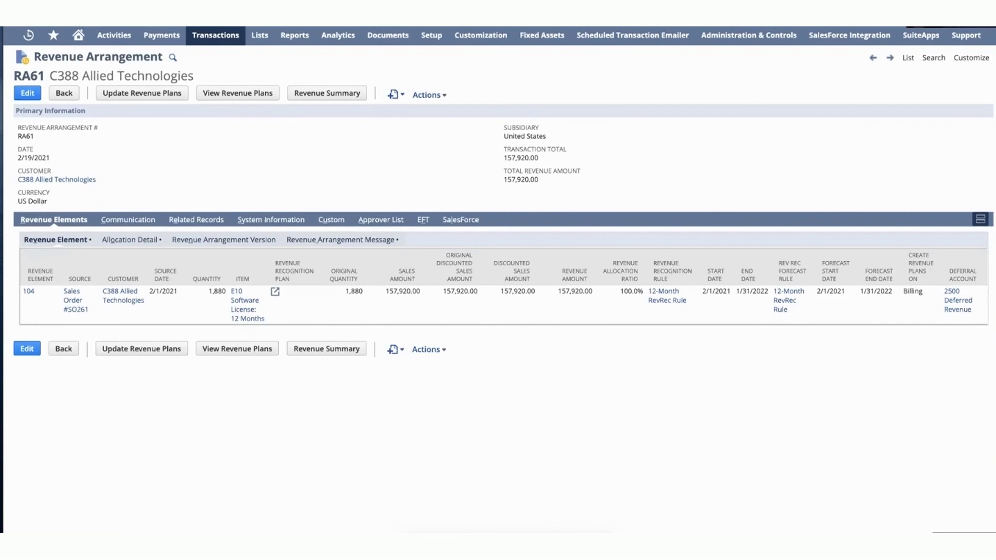
pyautogui.click(76, 300)
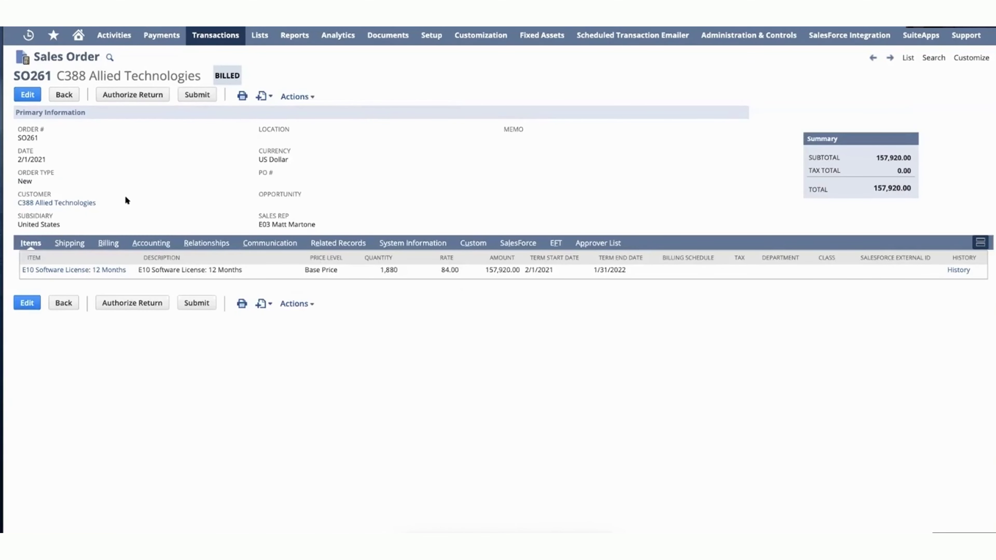